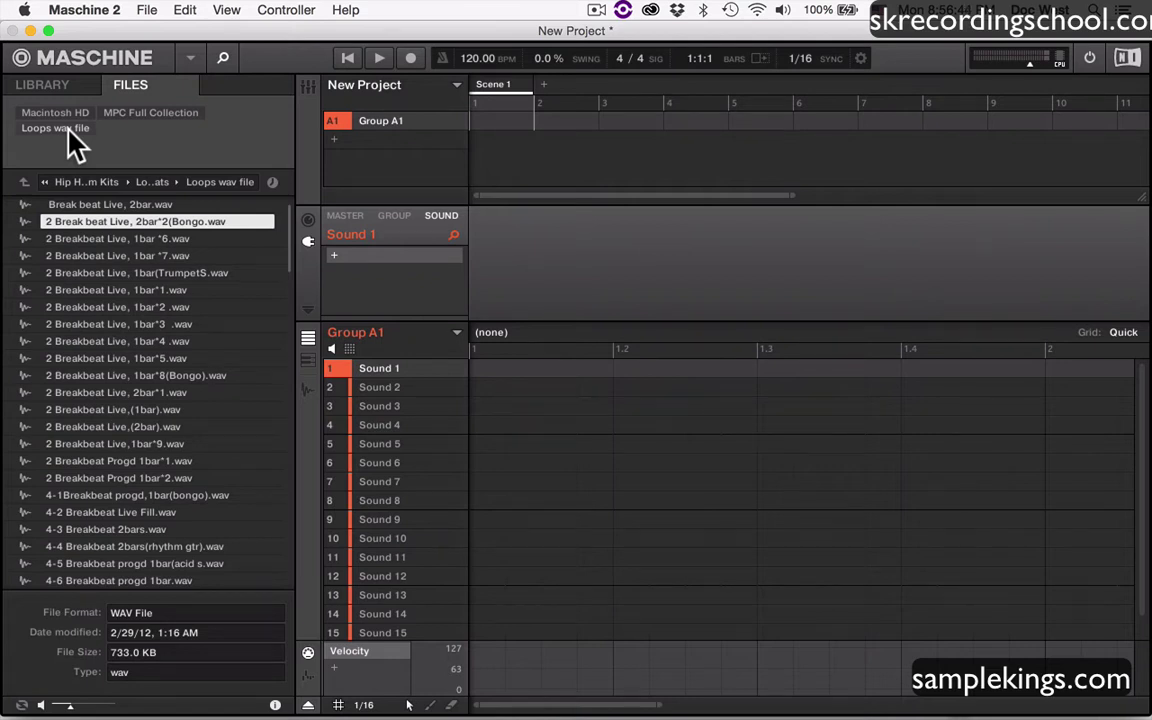
- Go up to the Loop Beats folder and bring up the Loops wav file folder's action menu
{"action": "right_click", "coordinate": [52, 205]}
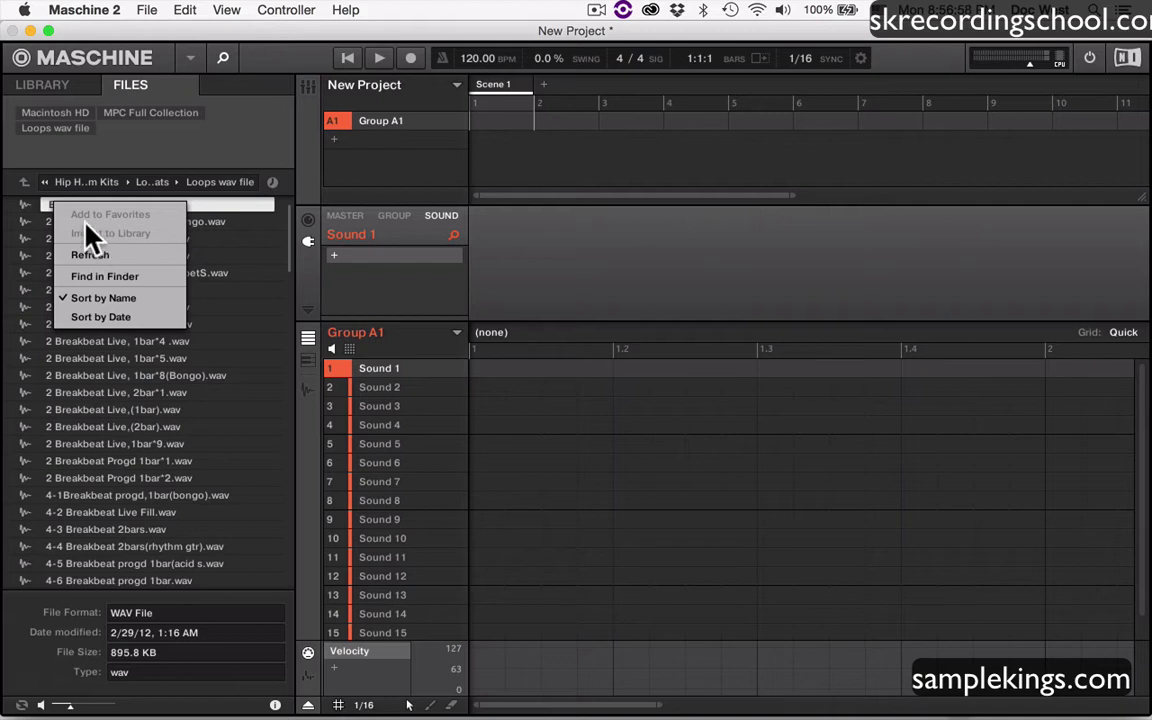
{"action": "left_click", "coordinate": [20, 186]}
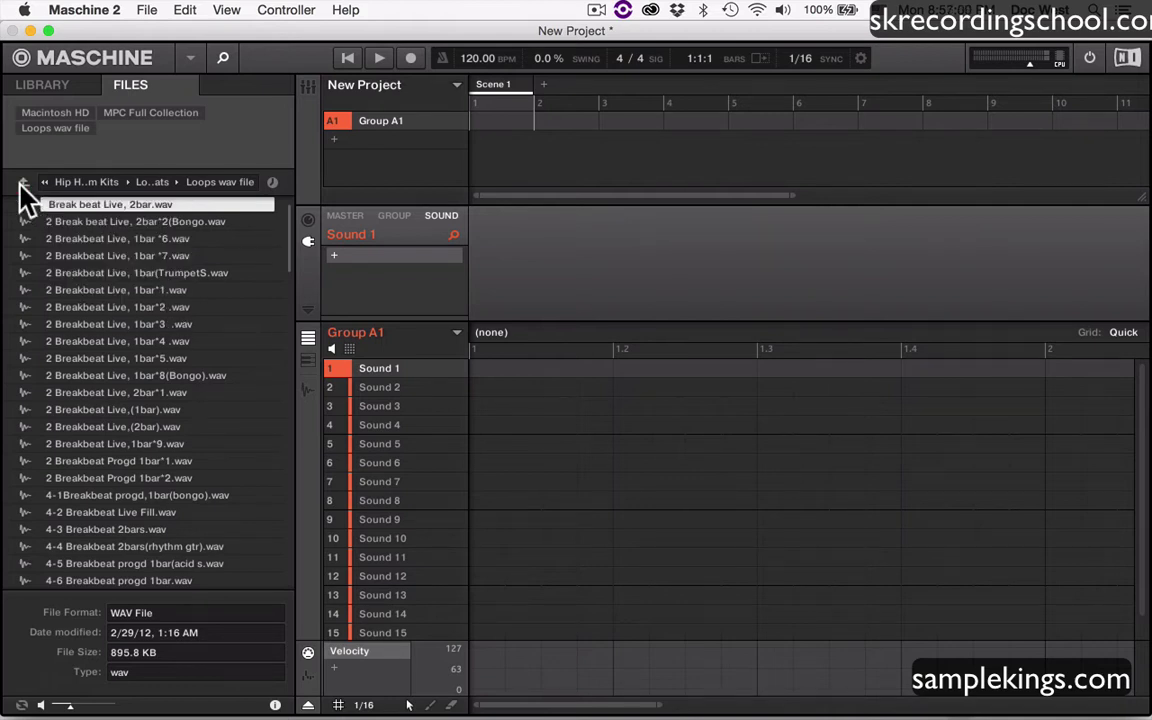
{"action": "left_click", "coordinate": [22, 183]}
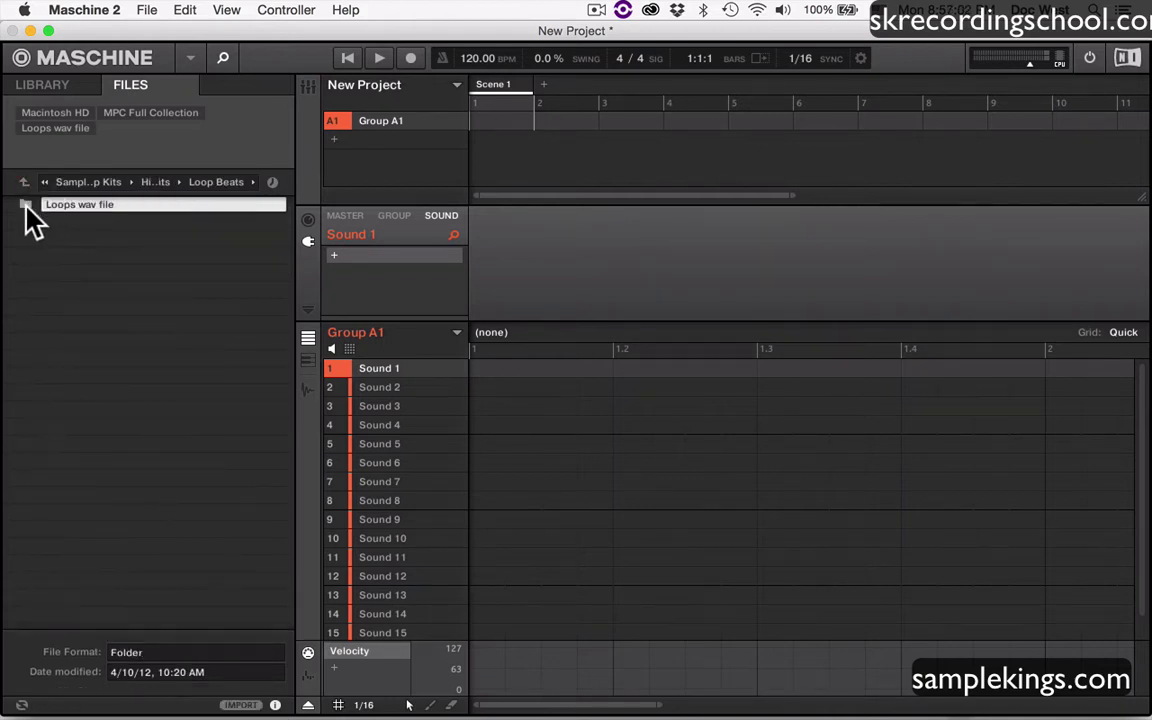
{"action": "right_click", "coordinate": [33, 212]}
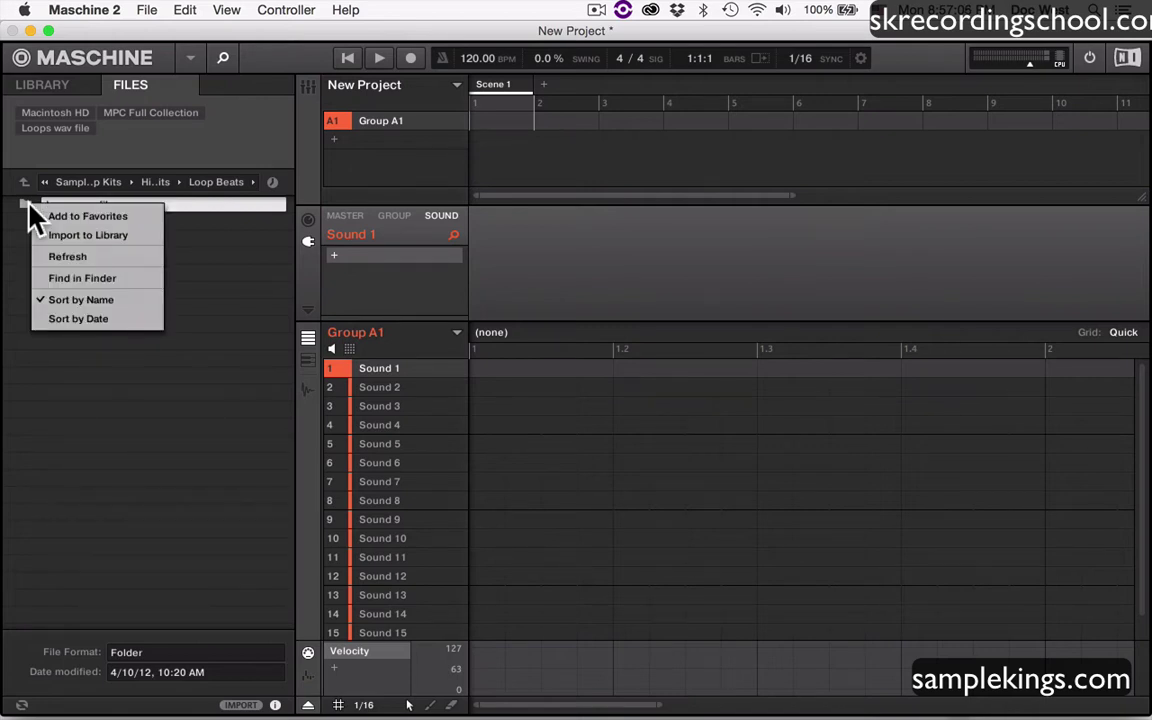
- Import the folder to the library, tagging it Loops, Drum Loop and Hip Hop Beat
{"action": "left_click", "coordinate": [75, 236]}
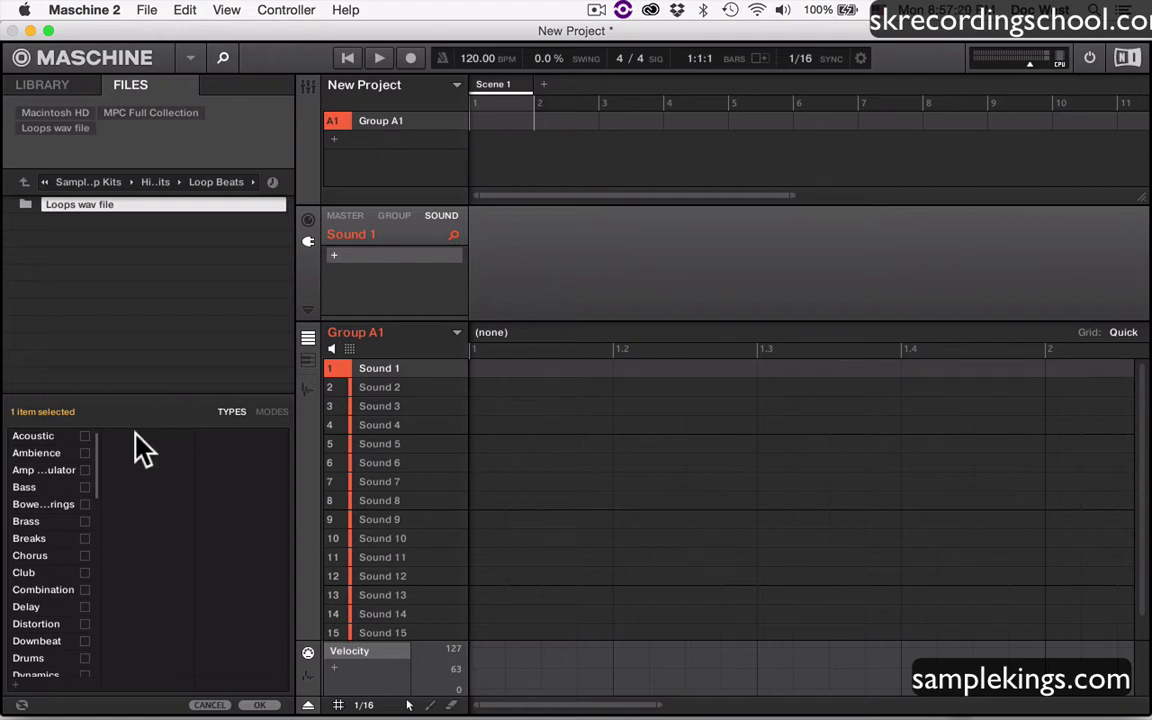
{"action": "scroll", "coordinate": [70, 560], "scroll_direction": "down", "scroll_amount": 5}
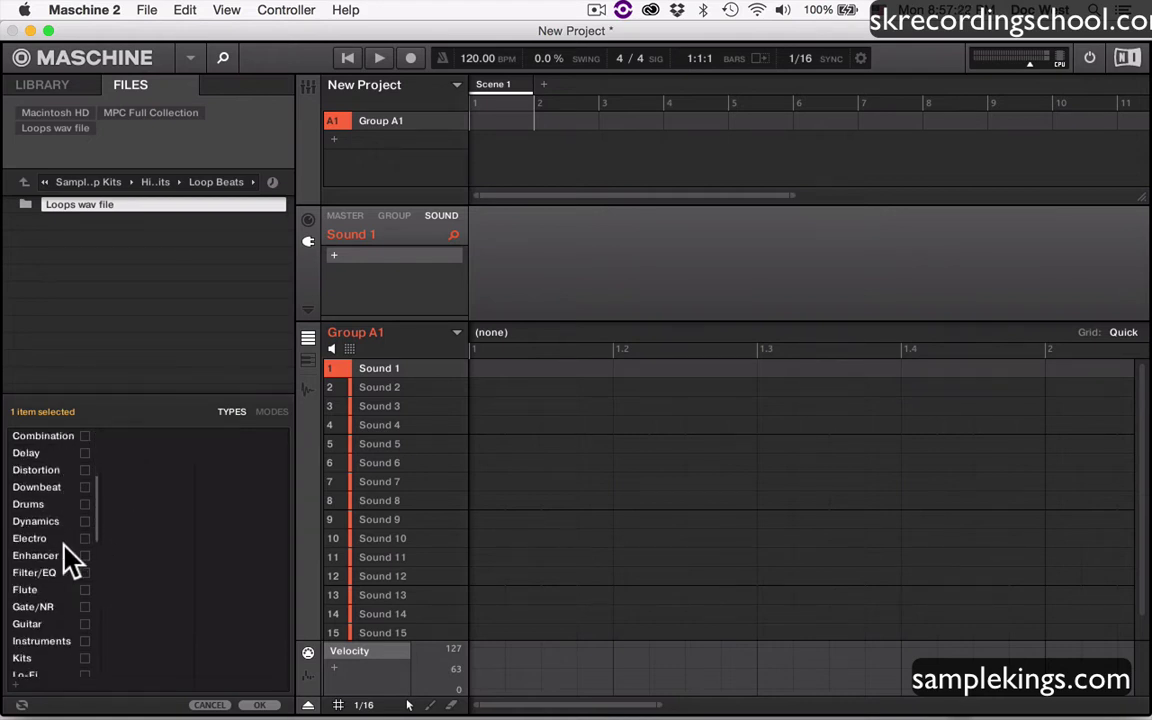
{"action": "scroll", "coordinate": [70, 560], "scroll_direction": "down", "scroll_amount": 1}
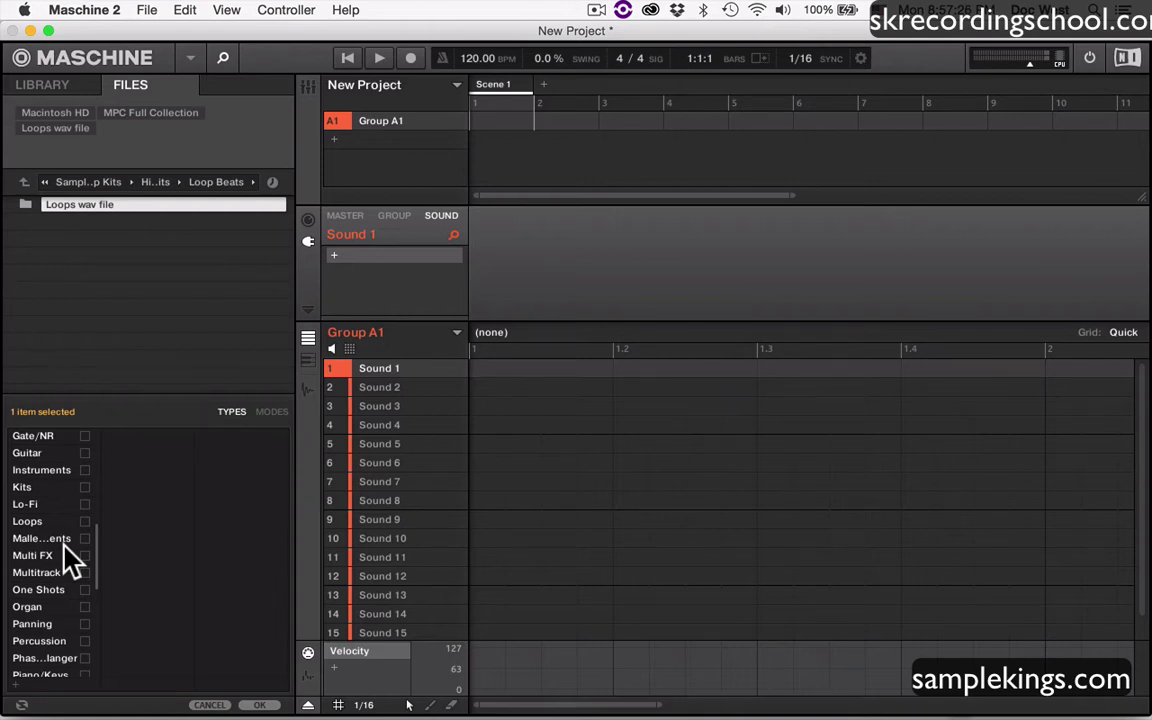
{"action": "left_click", "coordinate": [84, 521]}
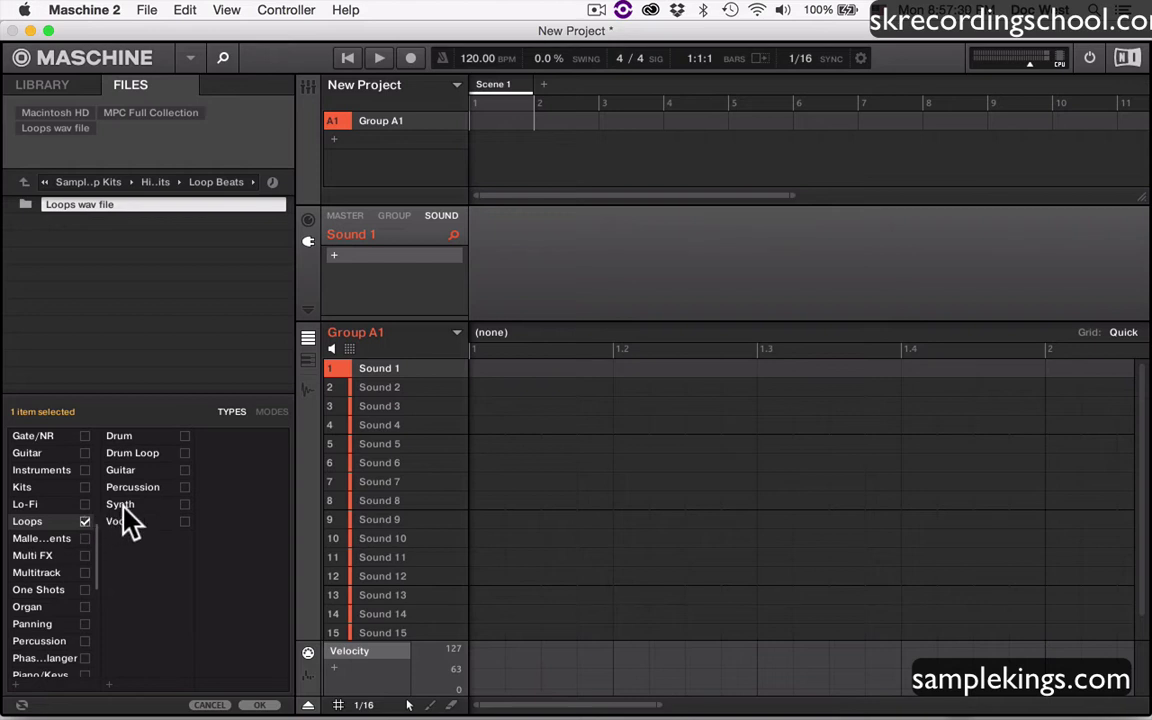
{"action": "left_click", "coordinate": [185, 454]}
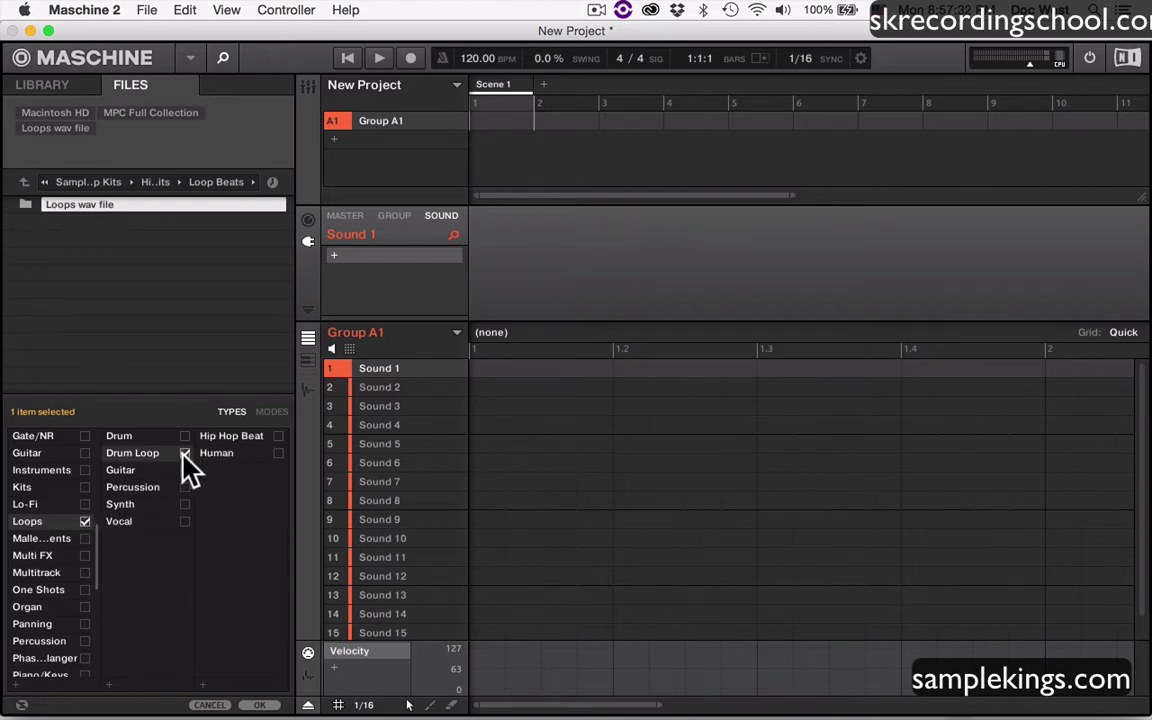
{"action": "left_click", "coordinate": [280, 437]}
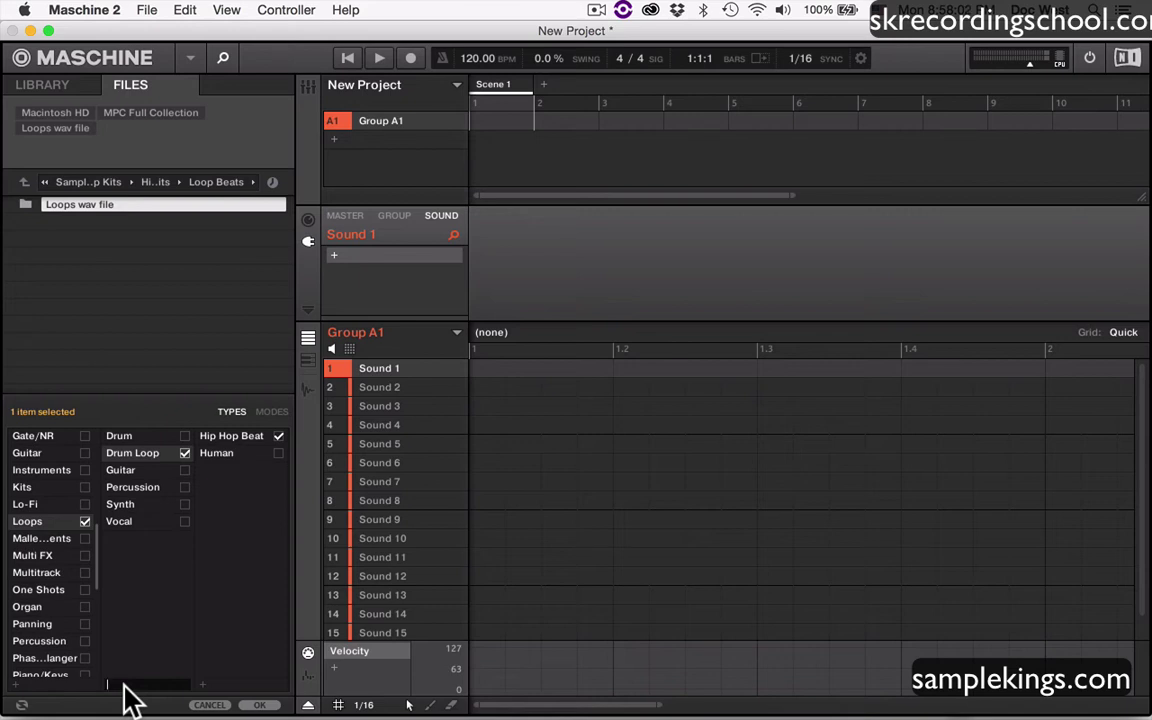
- Add a new 'Drum Machine' subtype tag, correcting the misspelled name before confirming
{"action": "type", "text": "Dr"}
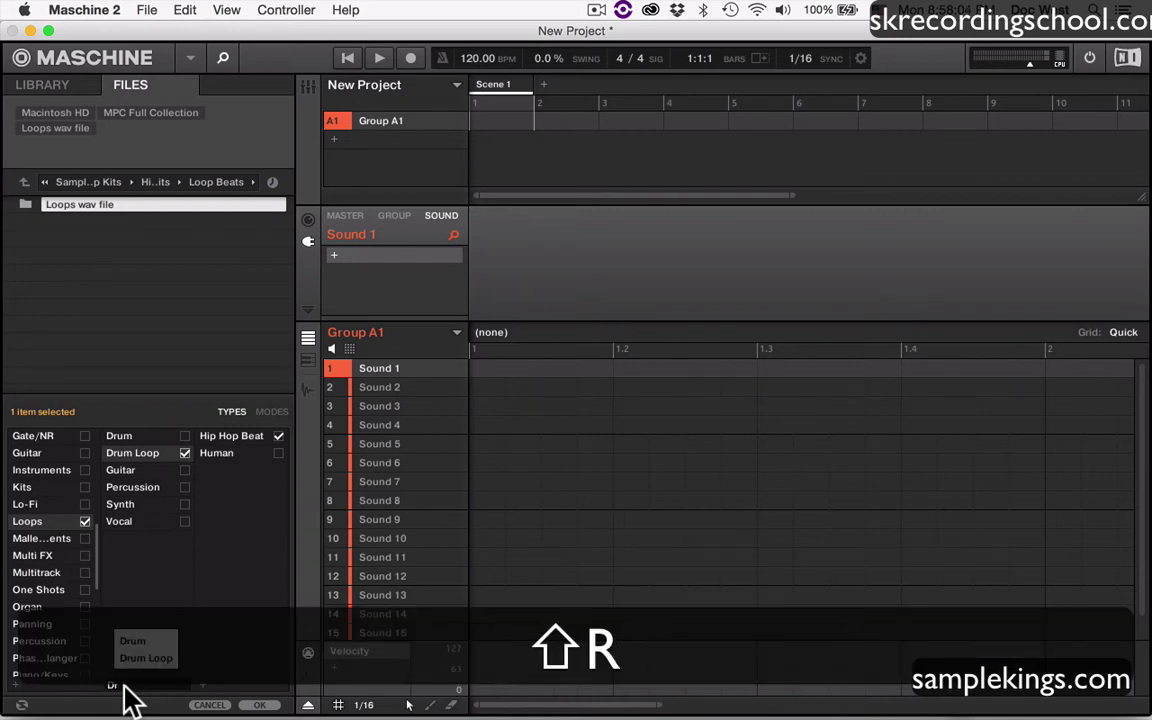
{"action": "type", "text": "um Machi"}
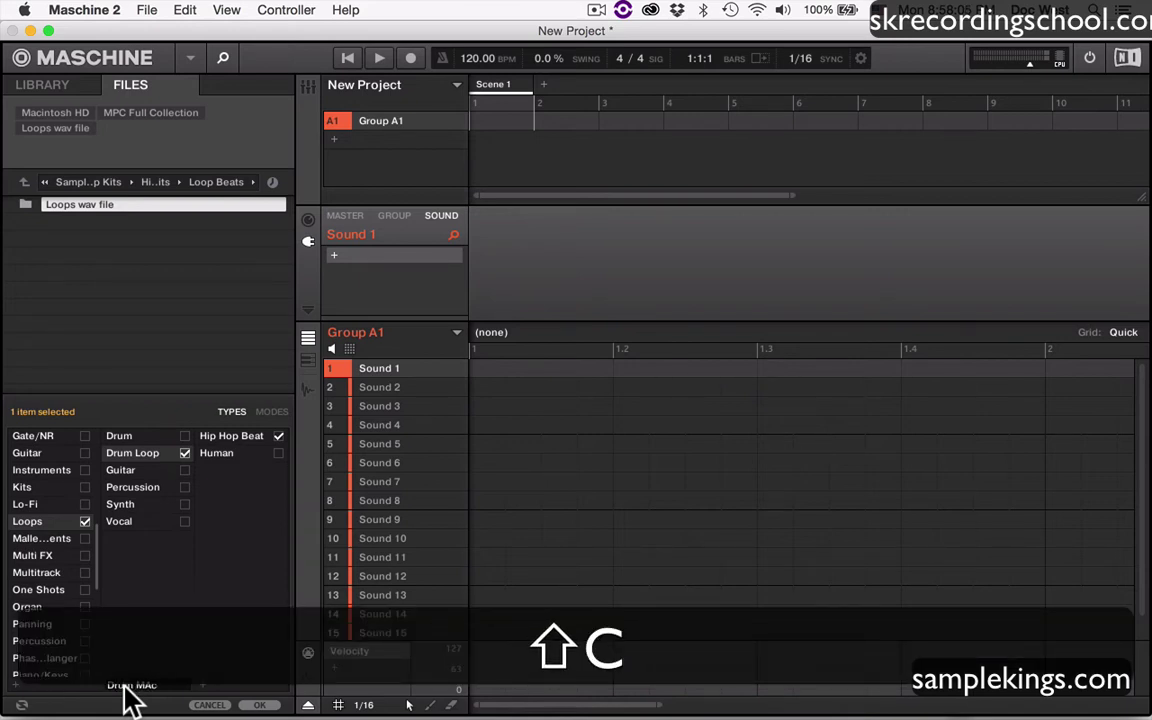
{"action": "type", "text": "ne"}
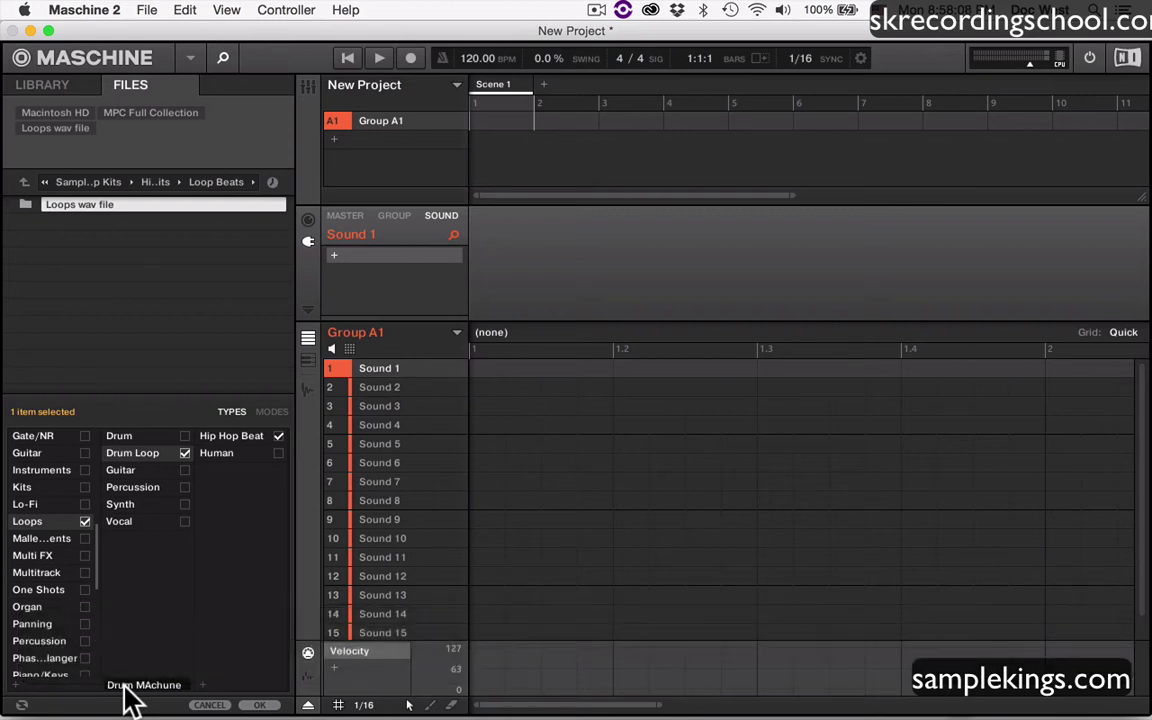
{"action": "key", "text": "BackSpace"}
{"action": "key", "text": "BackSpace"}
{"action": "key", "text": "BackSpace"}
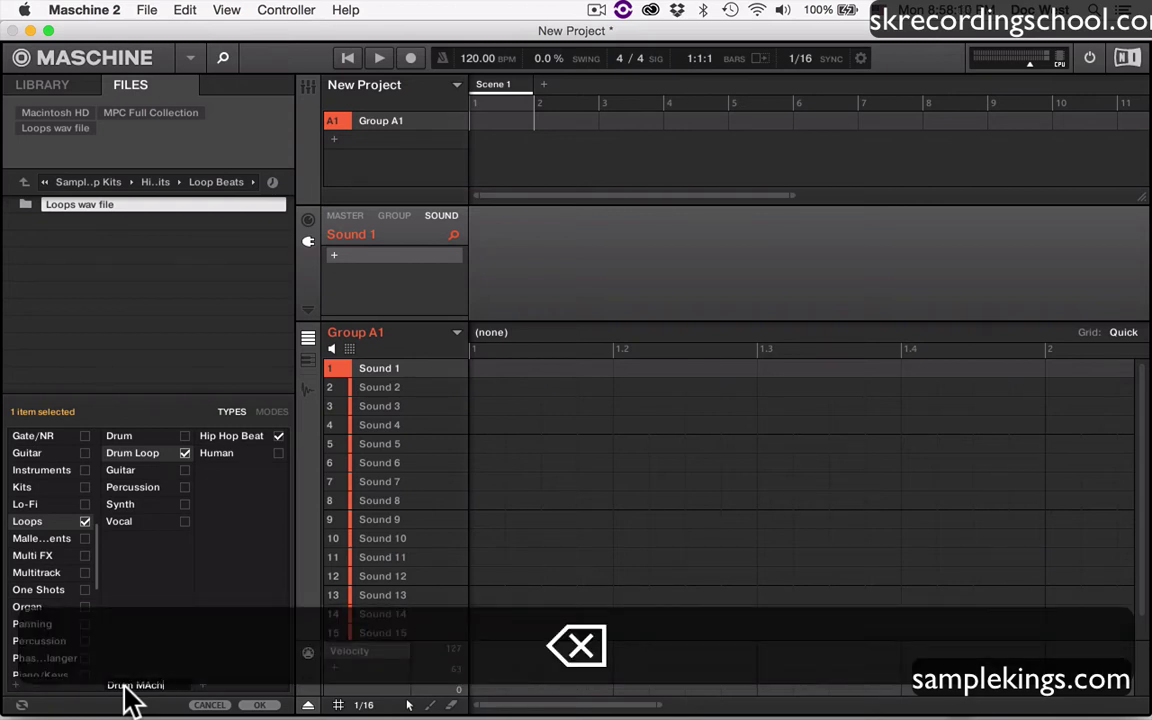
{"action": "key", "text": "BackSpace"}
{"action": "key", "text": "BackSpace"}
{"action": "key", "text": "BackSpace"}
{"action": "key", "text": "BackSpace"}
{"action": "type", "text": "ac"}
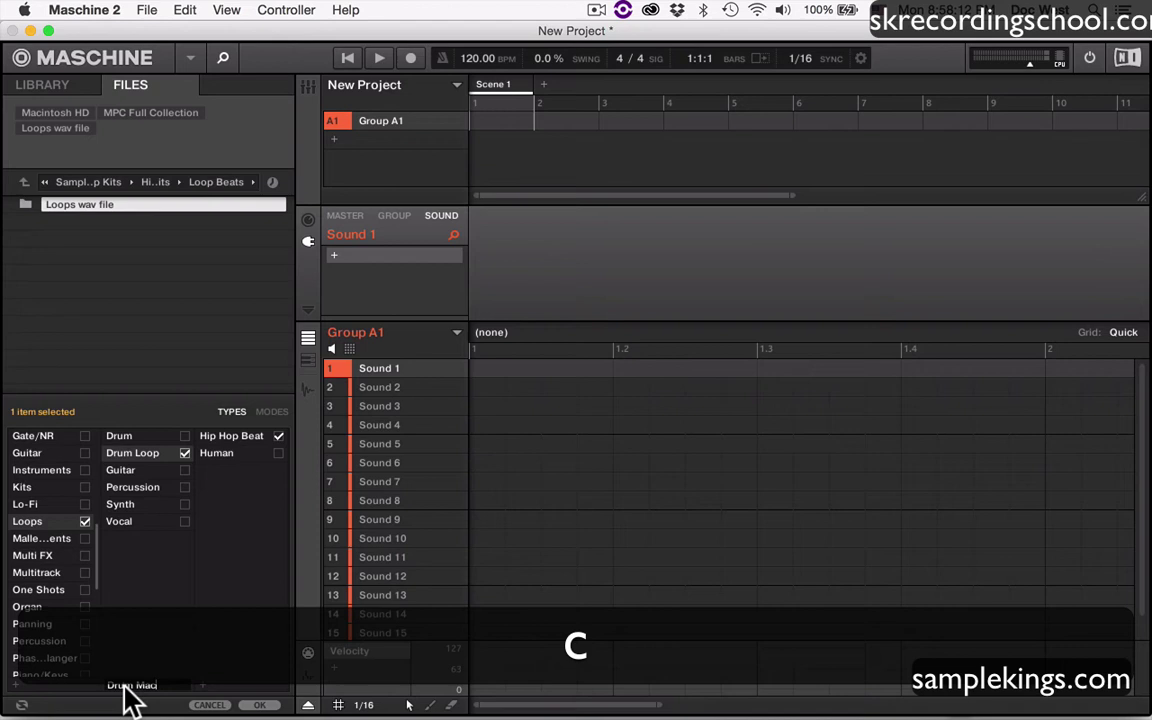
{"action": "type", "text": "huie"}
{"action": "key", "text": "BackSpace"}
{"action": "key", "text": "BackSpace"}
{"action": "key", "text": "BackSpace"}
{"action": "type", "text": "ine"}
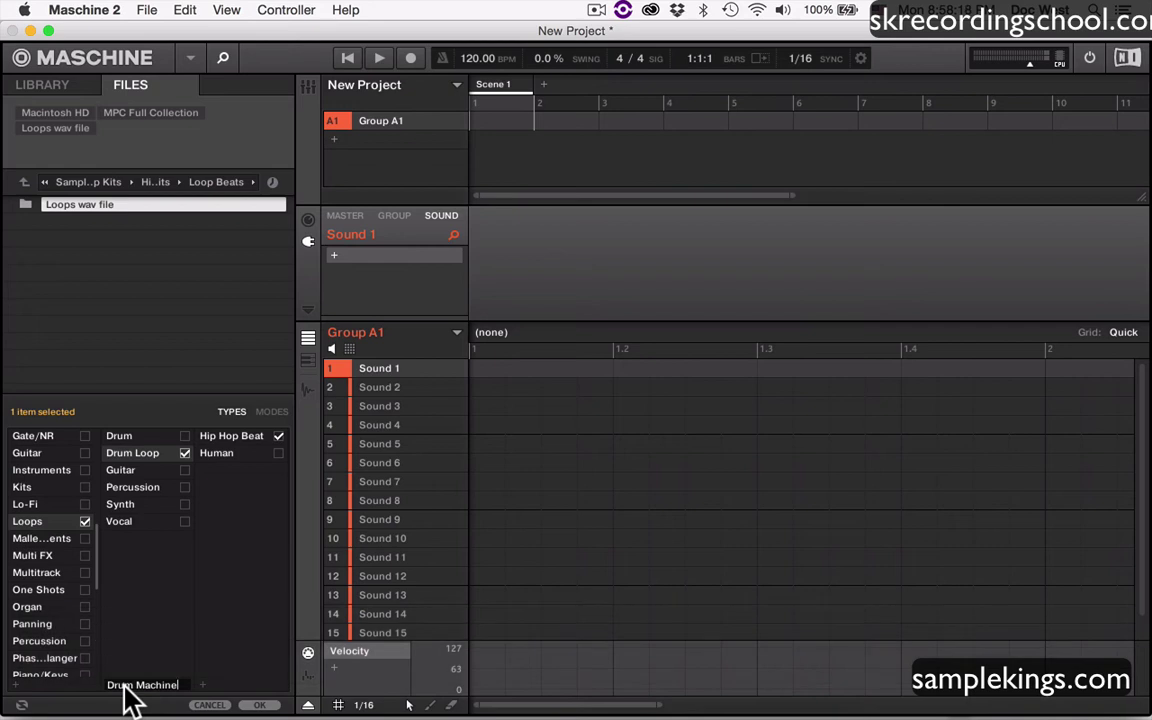
{"action": "key", "text": "Return"}
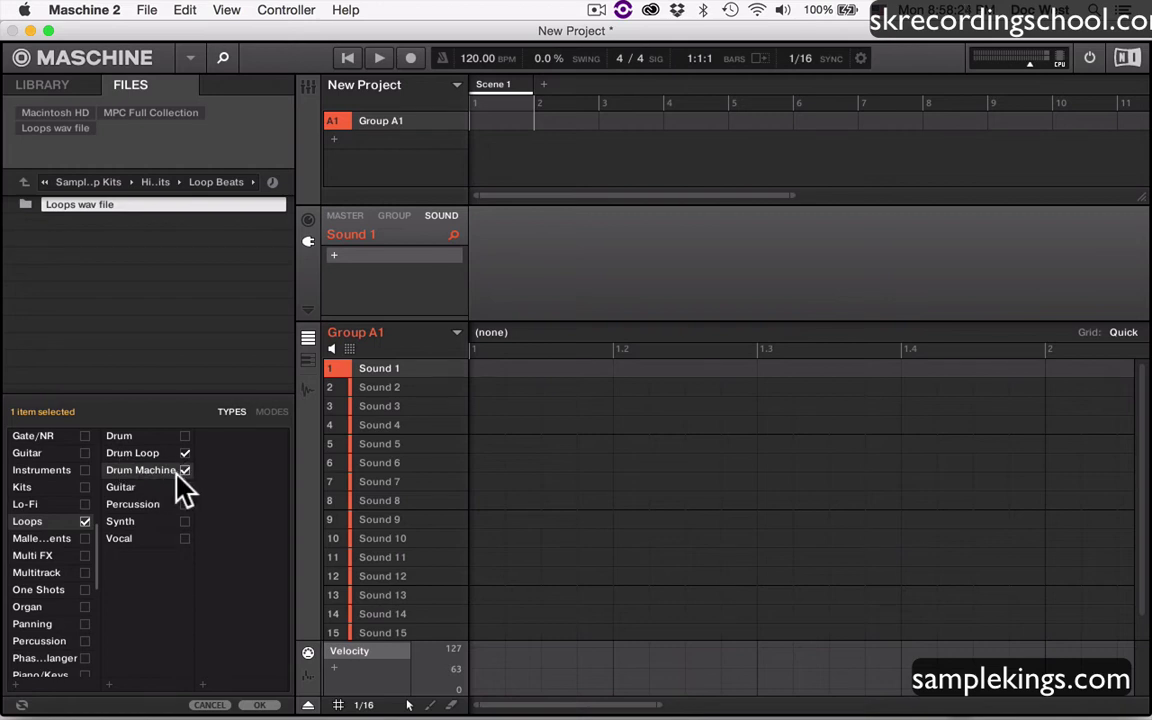
- Rework the Drum Loop subtypes so Drum Machine and Hip Hop Beat are ticked
{"action": "left_click", "coordinate": [184, 470]}
{"action": "left_click", "coordinate": [161, 450]}
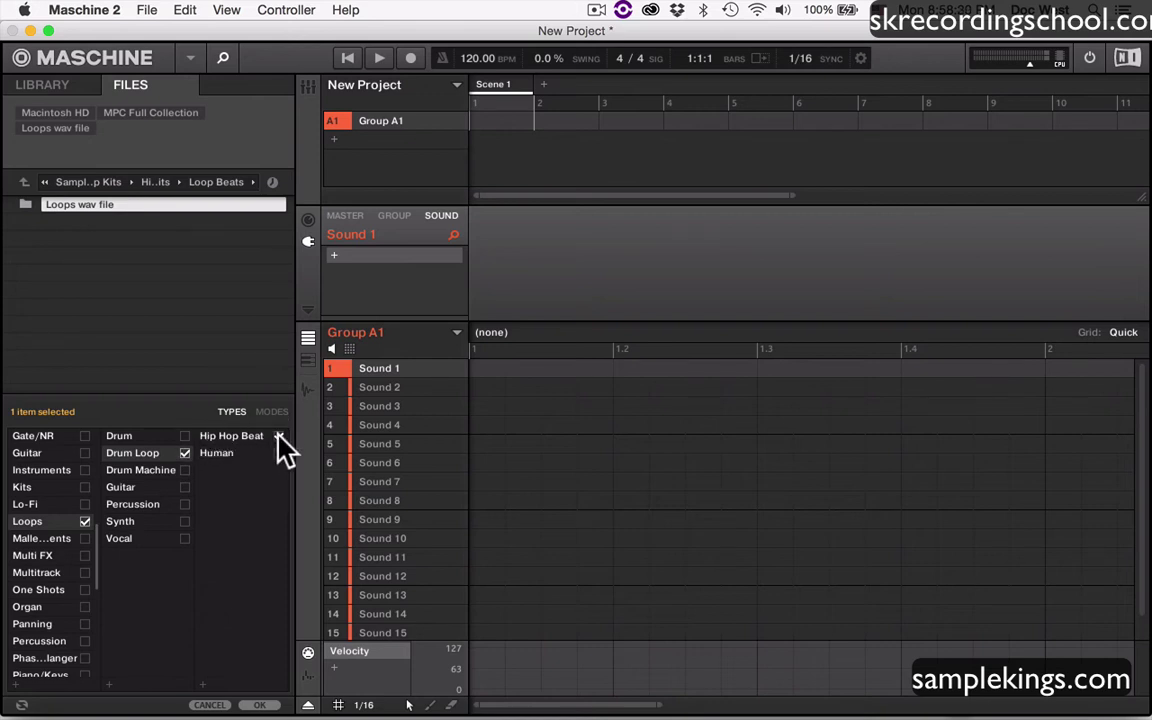
{"action": "left_click", "coordinate": [185, 471]}
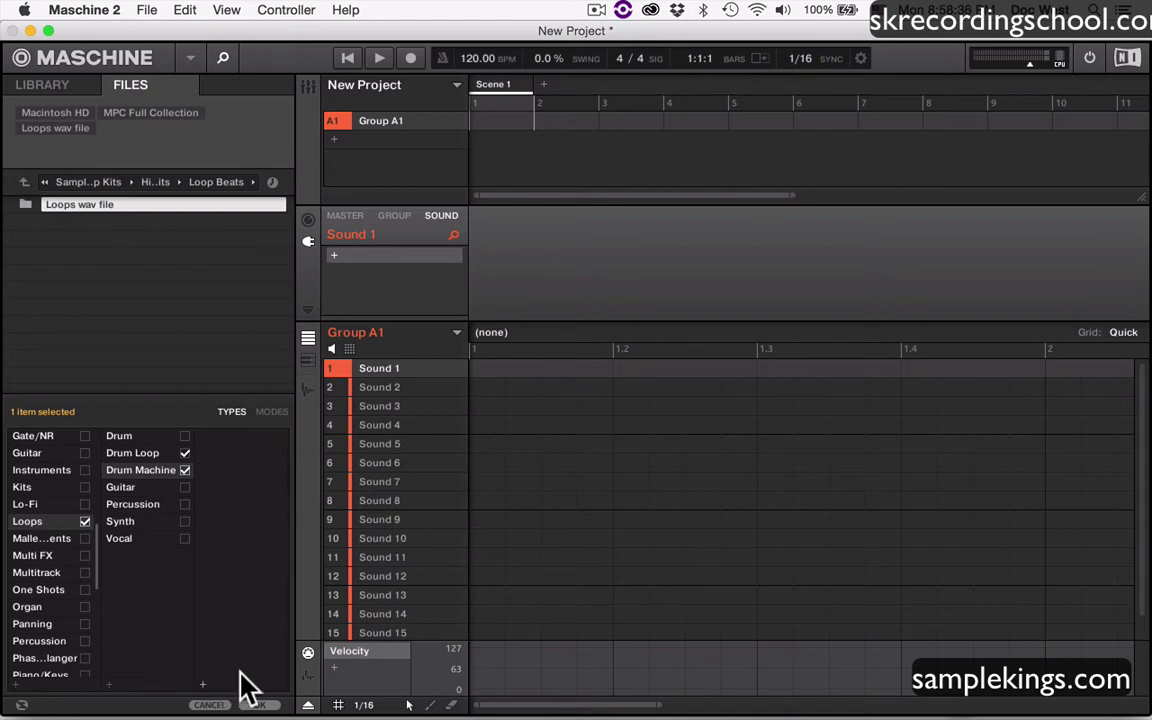
{"action": "left_click", "coordinate": [184, 453]}
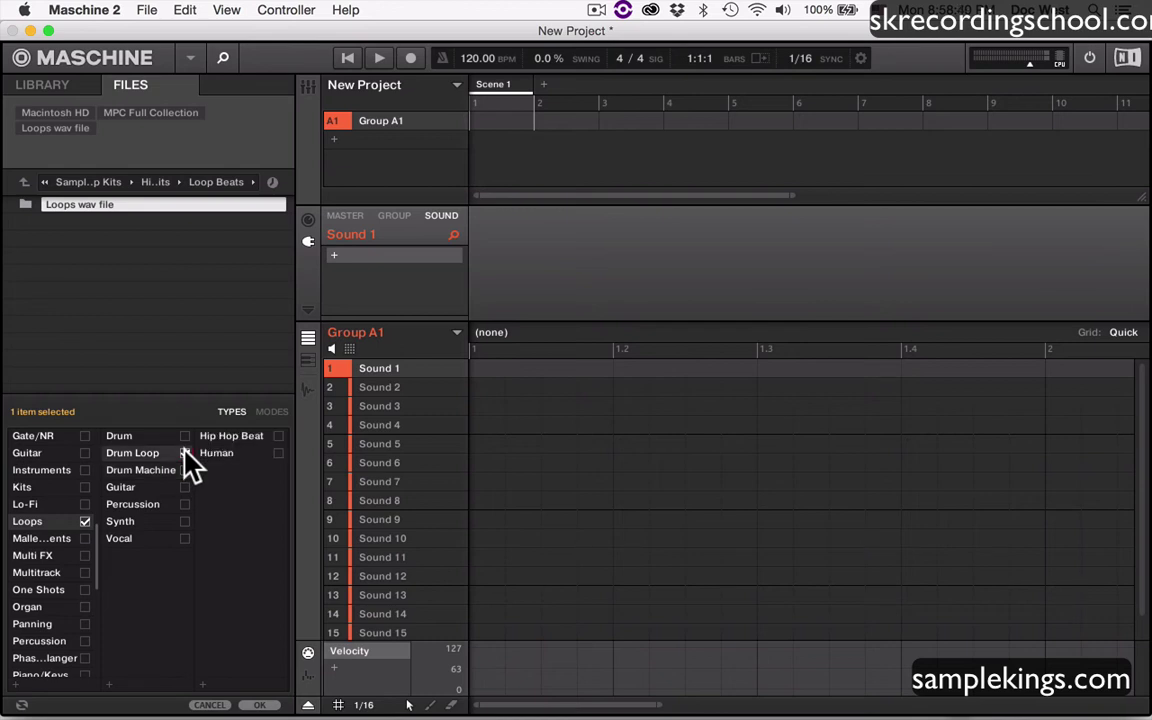
{"action": "left_click", "coordinate": [279, 438]}
- Confirm the tags to run the import, then browse the library's Samples
{"action": "left_click", "coordinate": [258, 705]}
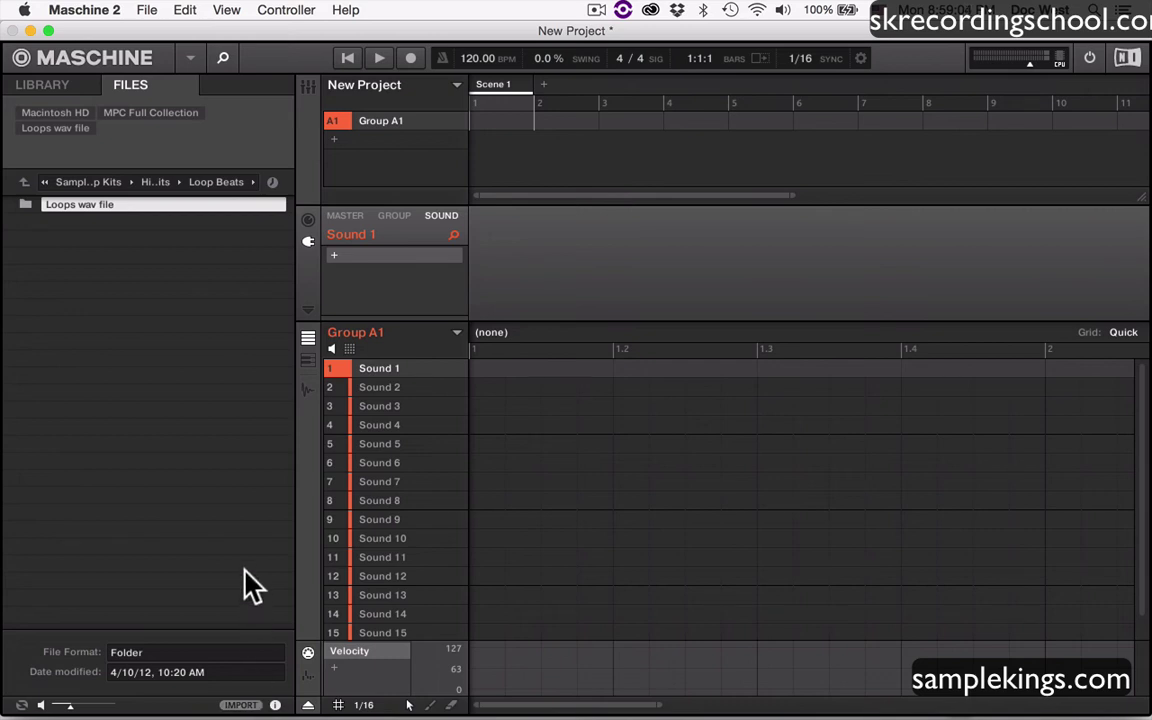
{"action": "left_click", "coordinate": [68, 86]}
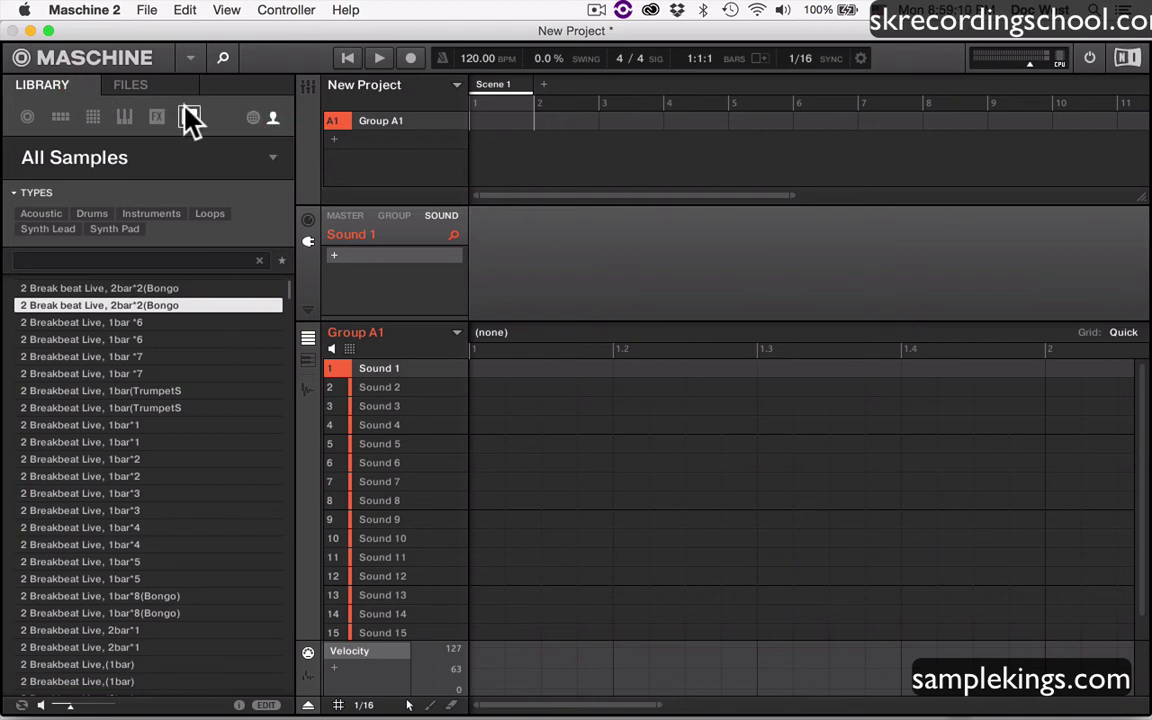
- Filter samples to Loops and preview several Breakbeat Live loops at a raised preview volume
{"action": "left_click", "coordinate": [209, 216]}
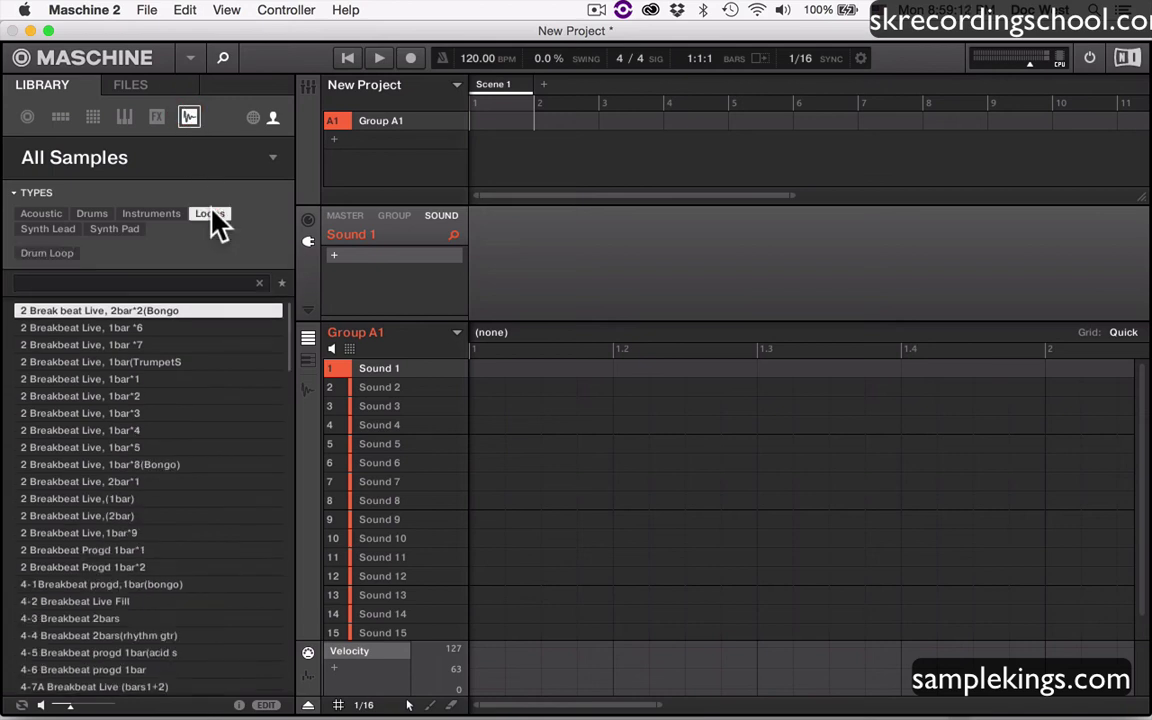
{"action": "left_click", "coordinate": [125, 363]}
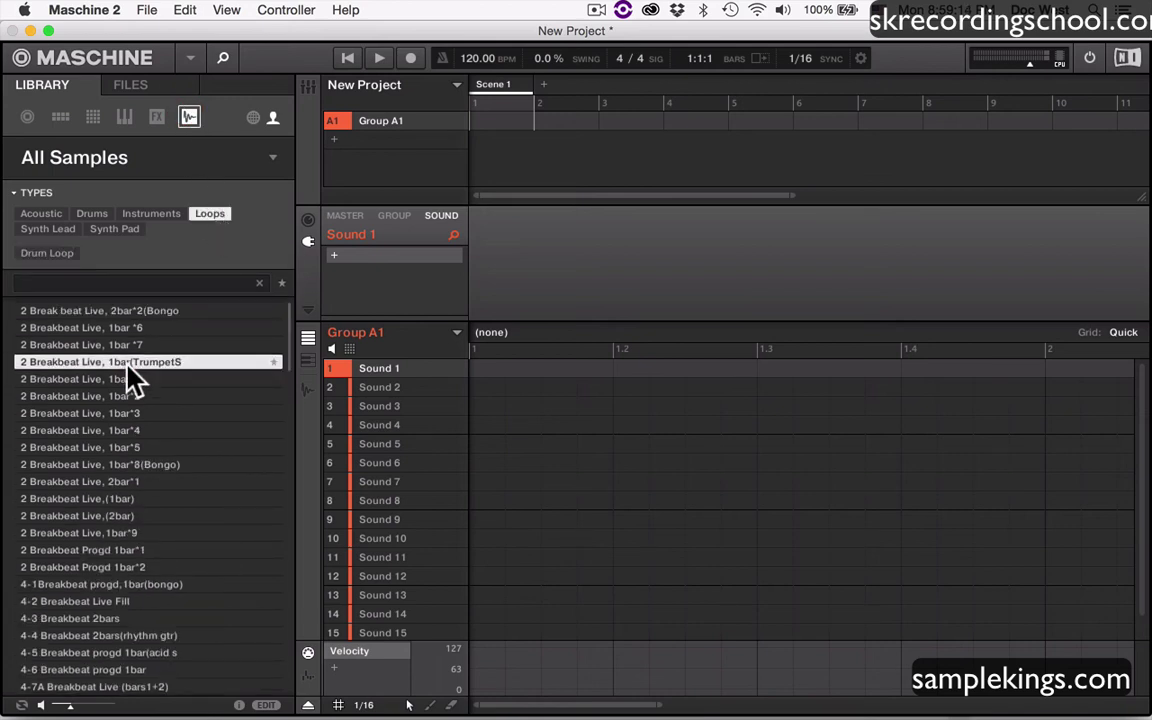
{"action": "left_click", "coordinate": [115, 466]}
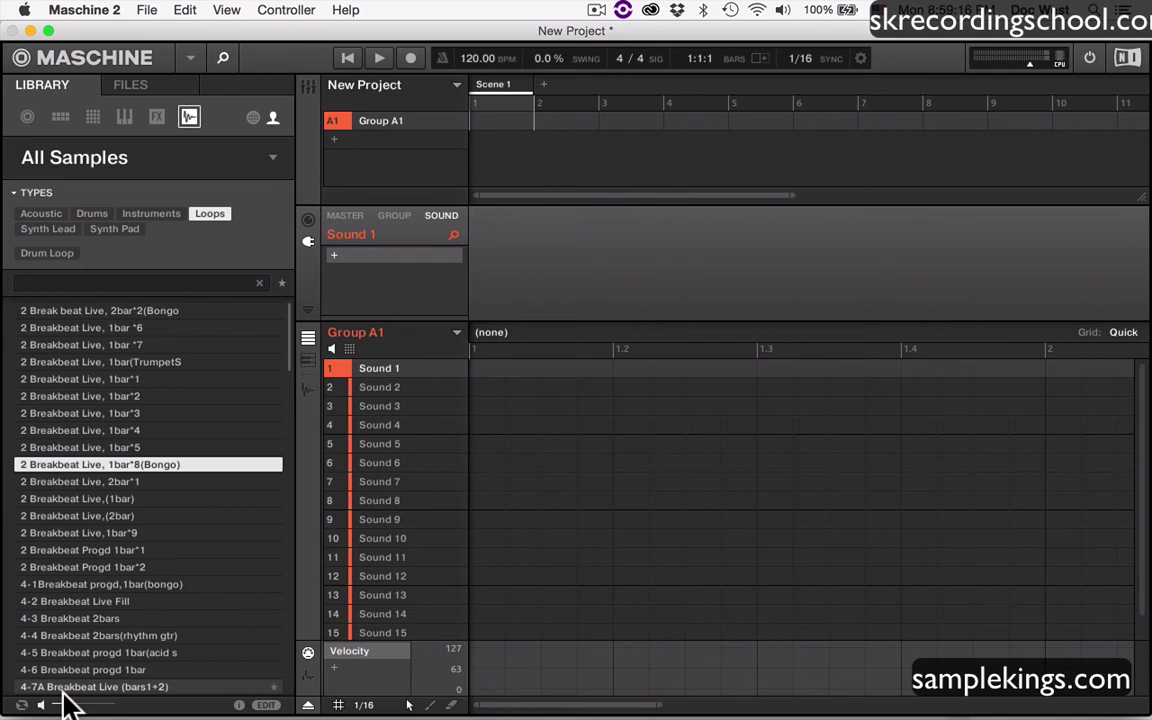
{"action": "left_click_drag", "start_coordinate": [70, 706], "coordinate": [88, 707]}
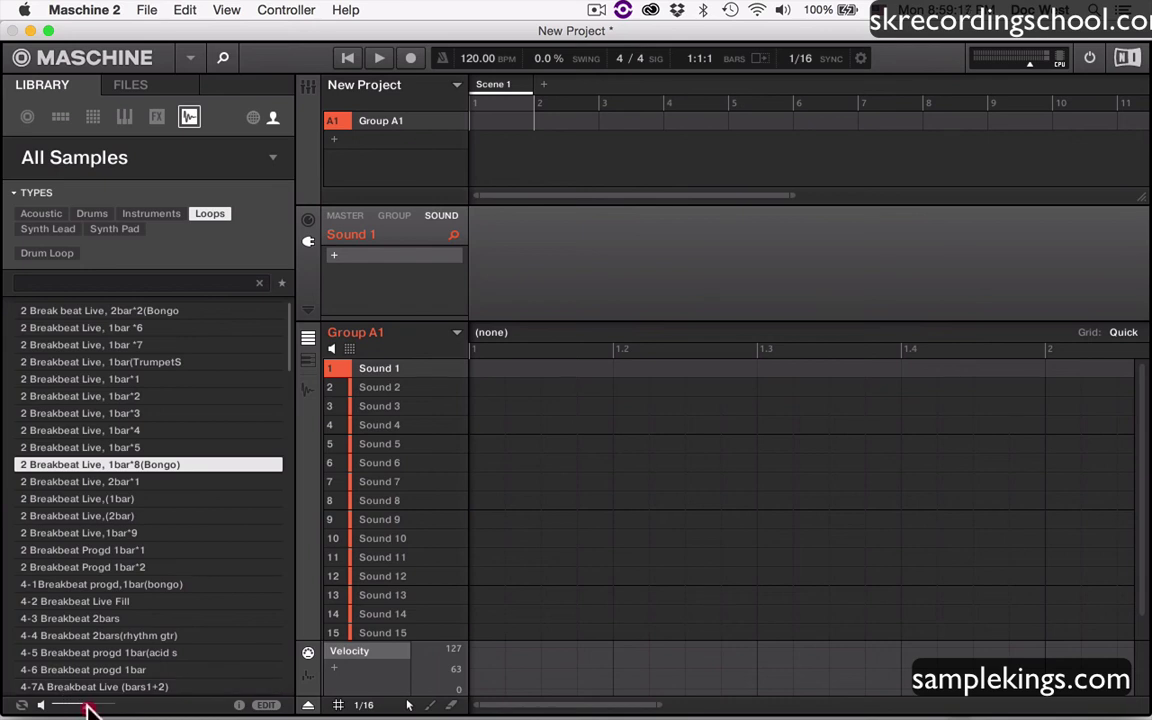
{"action": "left_click", "coordinate": [92, 602]}
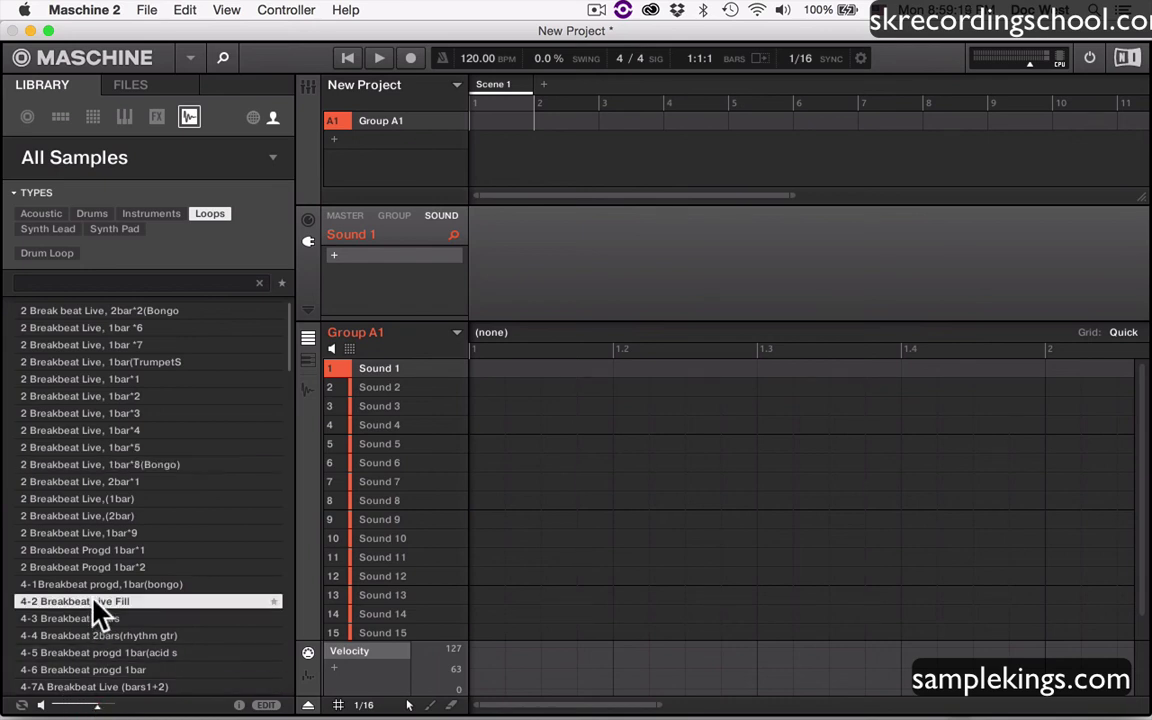
{"action": "left_click", "coordinate": [80, 363]}
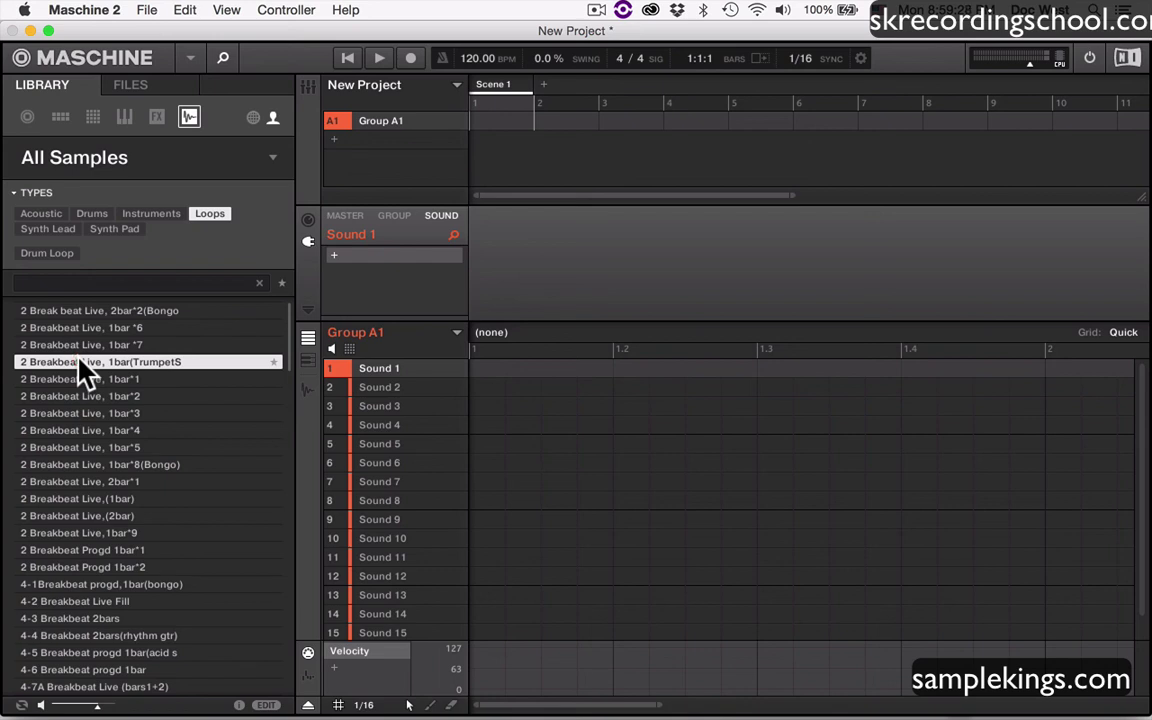
{"action": "left_click", "coordinate": [72, 413]}
{"action": "left_click", "coordinate": [78, 465]}
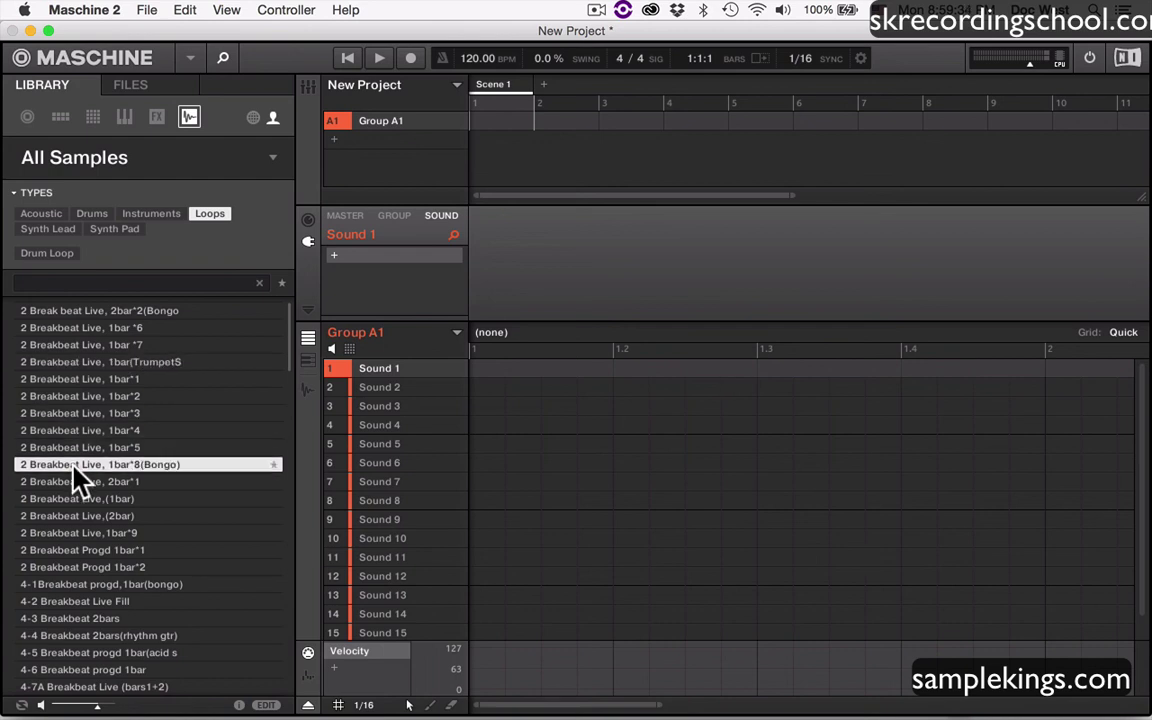